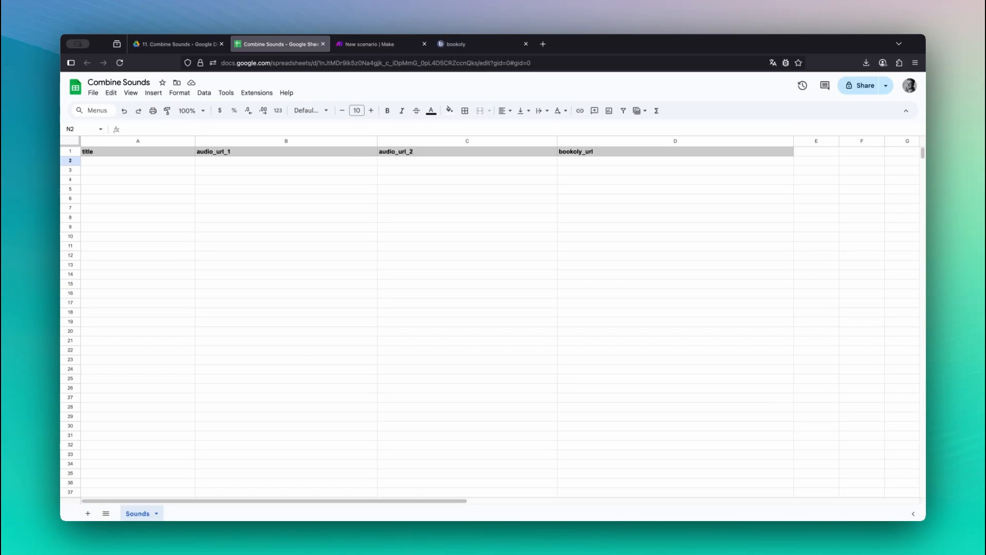
Switch to Make and add a Google Sheets Watch New Rows trigger for the Combine Sounds spreadsheet's Sounds sheet, limit 1, starting from all rows.
key("ctrl+Tab")
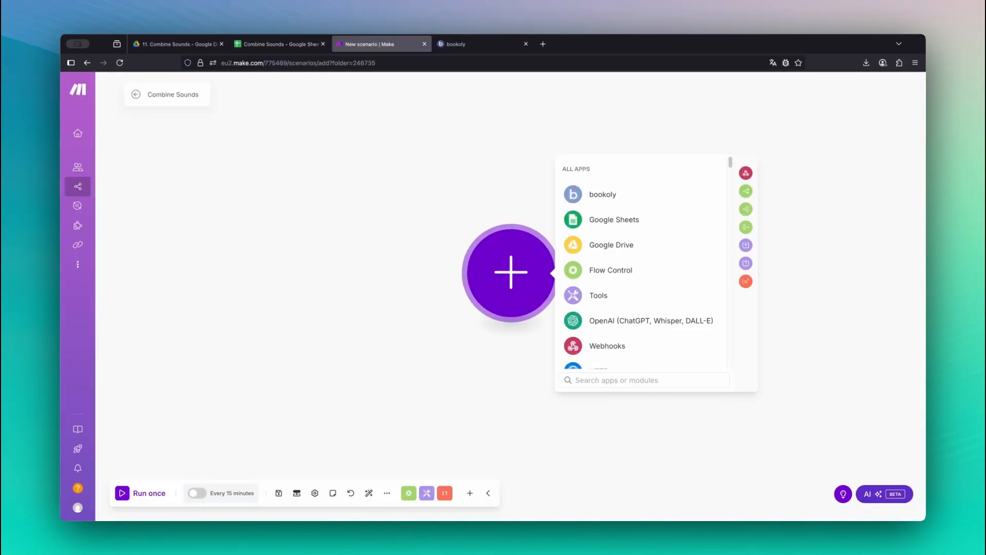
left_click(677, 222)
left_click(693, 241)
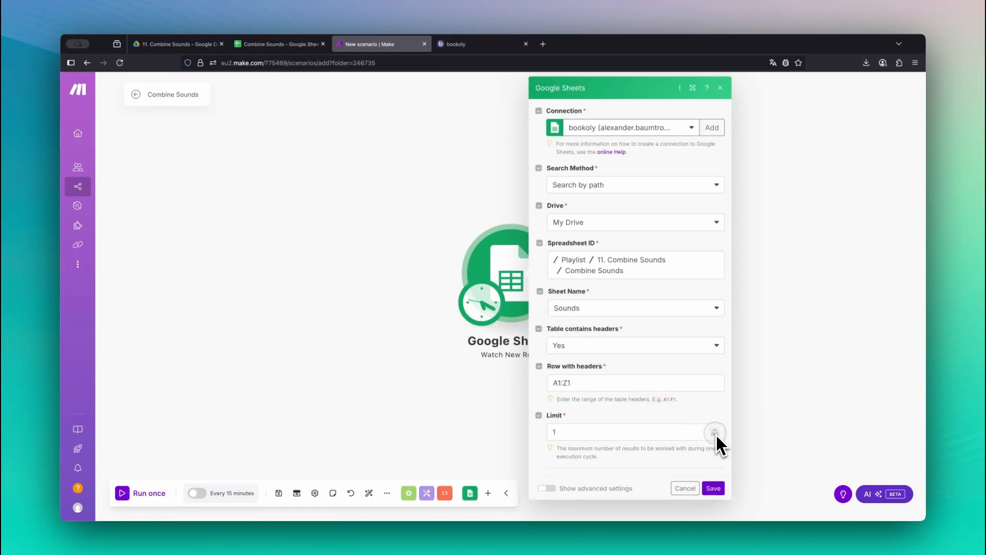
left_click(715, 489)
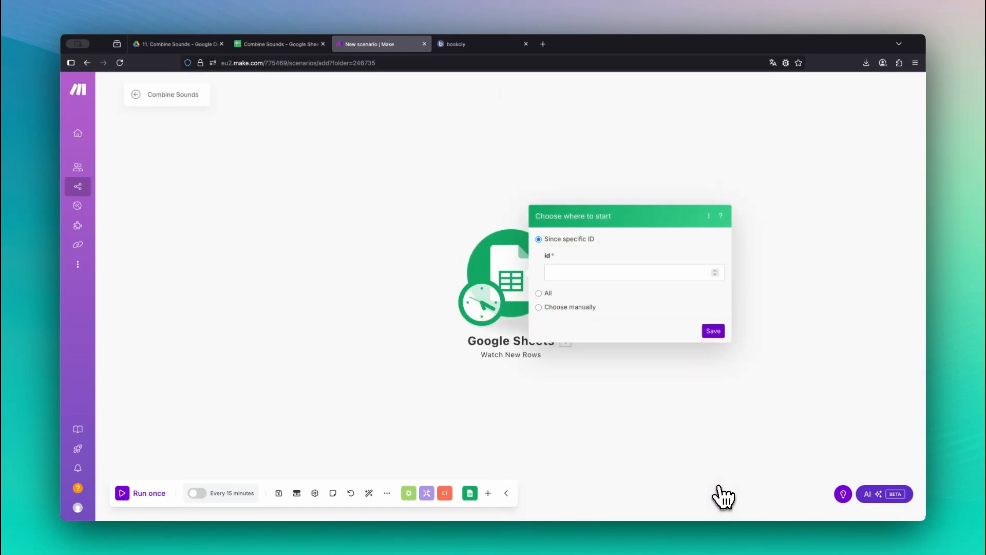
left_click(544, 295)
left_click(713, 287)
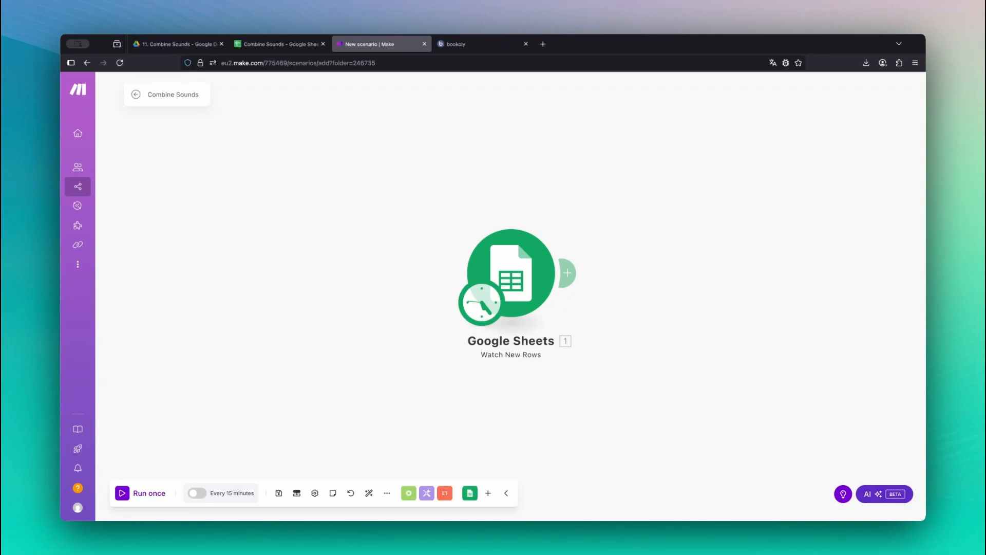
Add a bookoly Combine Sounds module after the trigger and map its Name to the sheet's title (A) value.
left_click(567, 273)
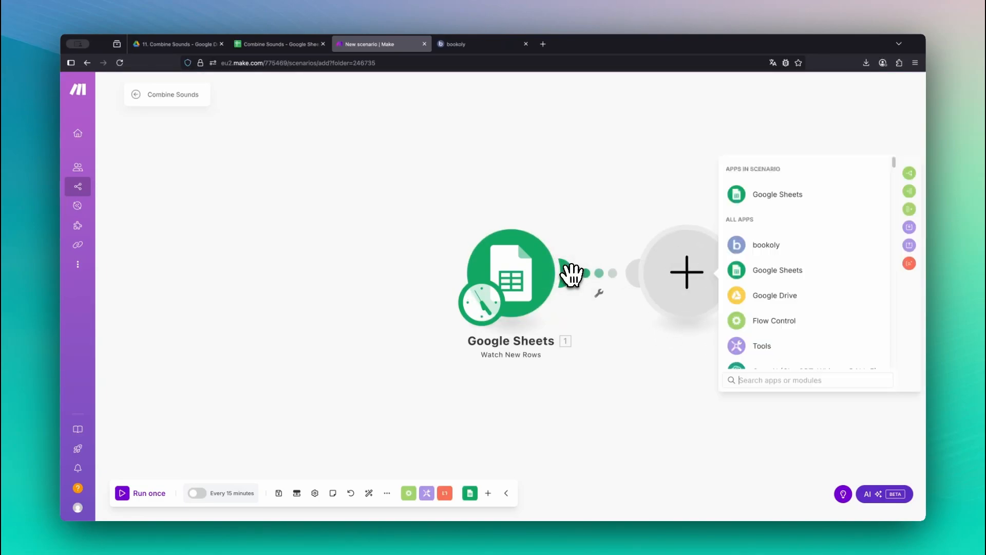
left_click(831, 250)
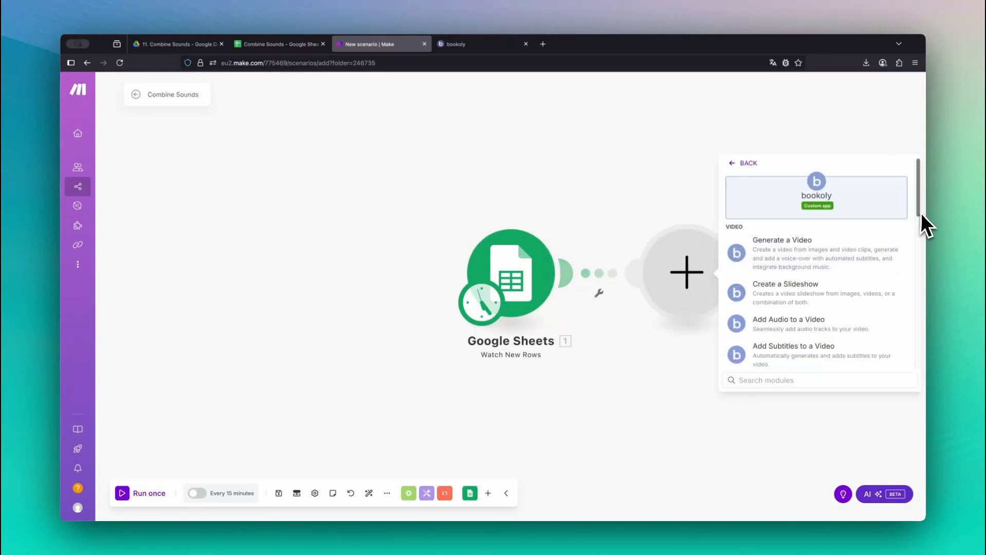
left_click_drag(918, 222, 900, 325)
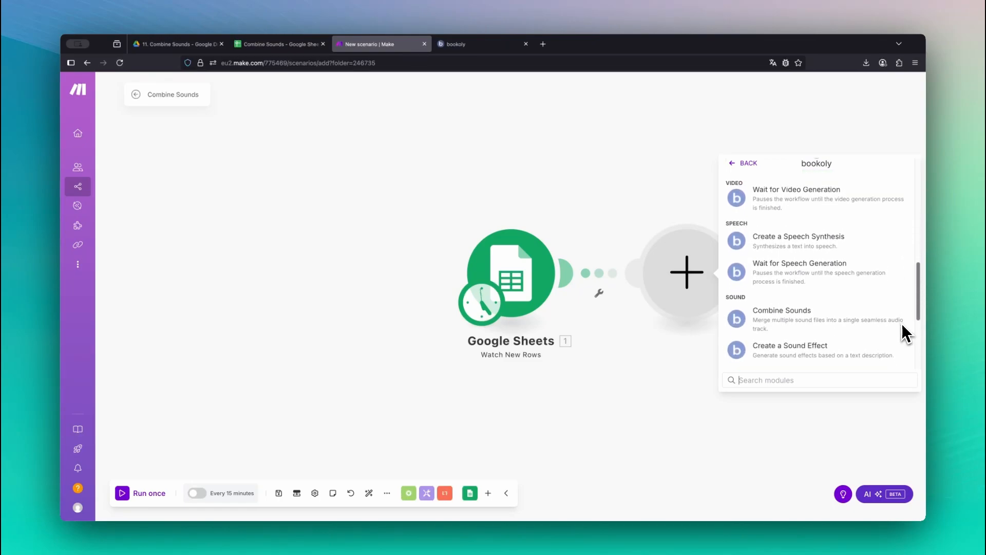
left_click(840, 300)
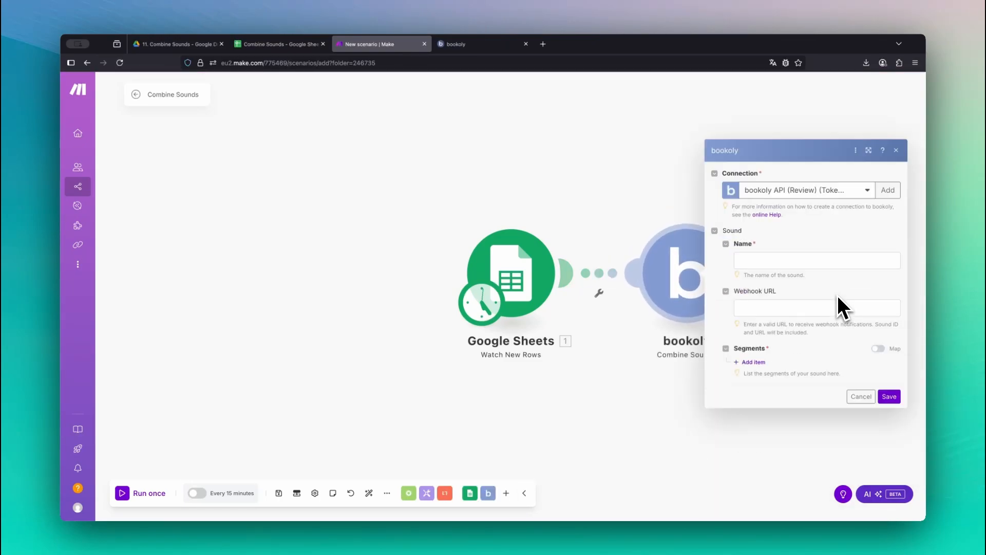
left_click(760, 260)
left_click(591, 194)
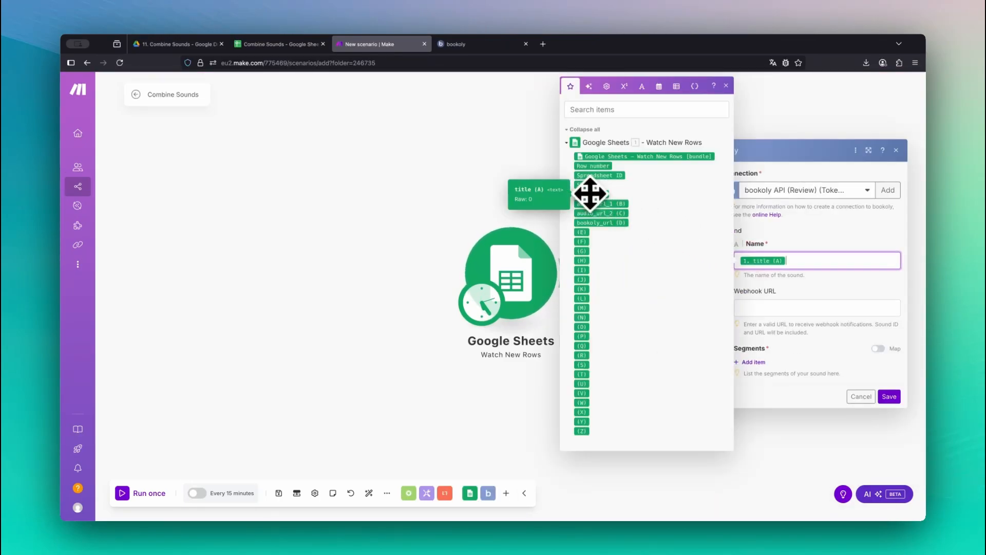
Add two segments to the Combine Sounds module, map their URLs to audio_url_1 (B) and audio_url_2 (C), and save it.
left_click(758, 363)
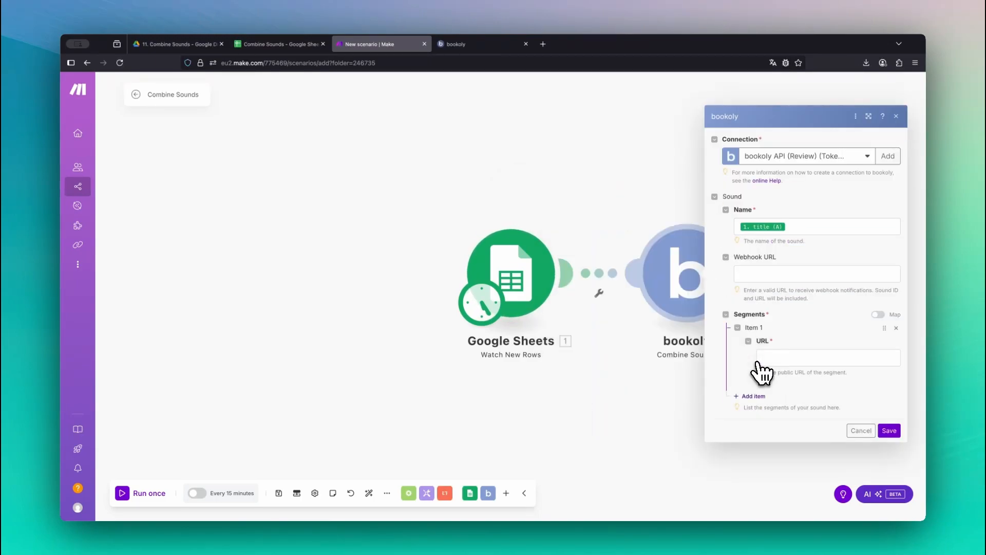
left_click(755, 397)
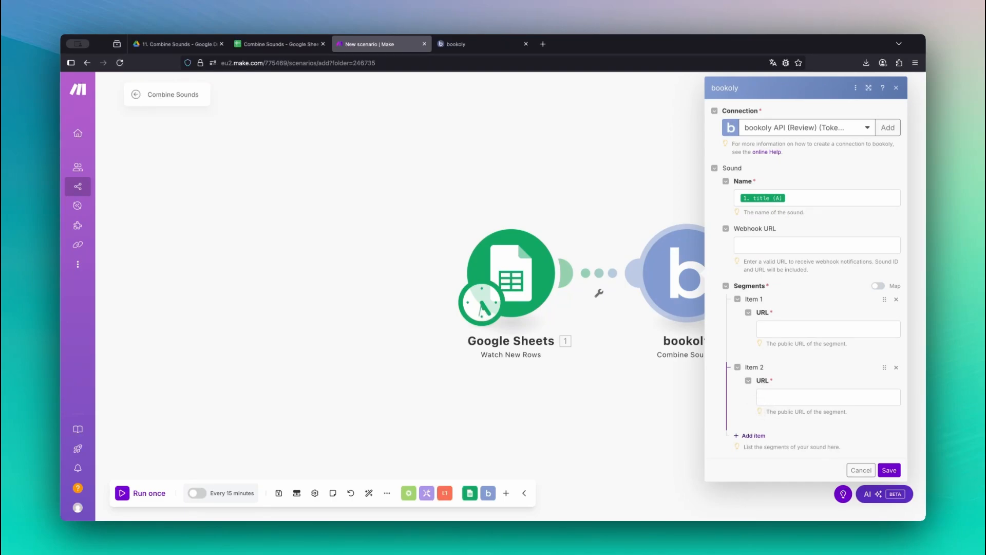
left_click(771, 329)
left_click(646, 270)
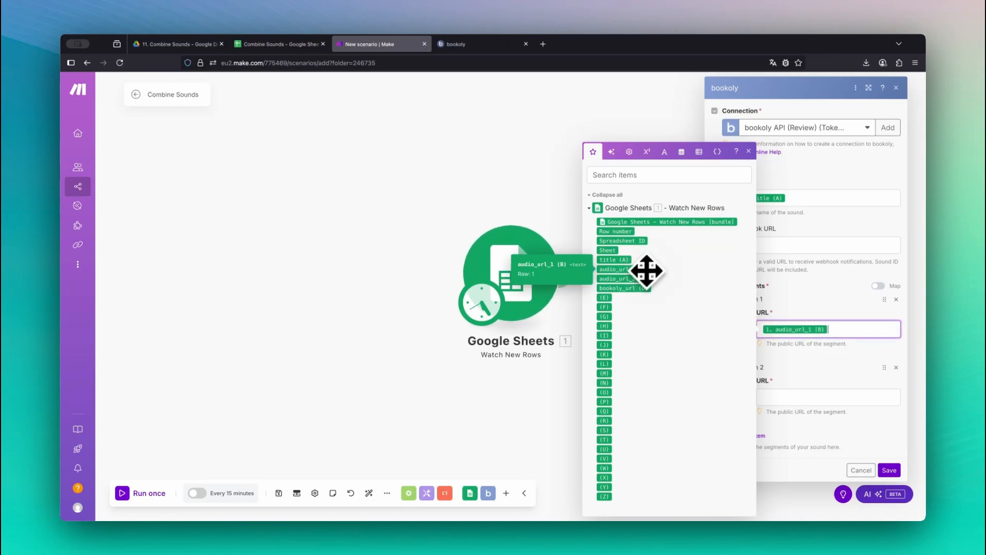
left_click(768, 397)
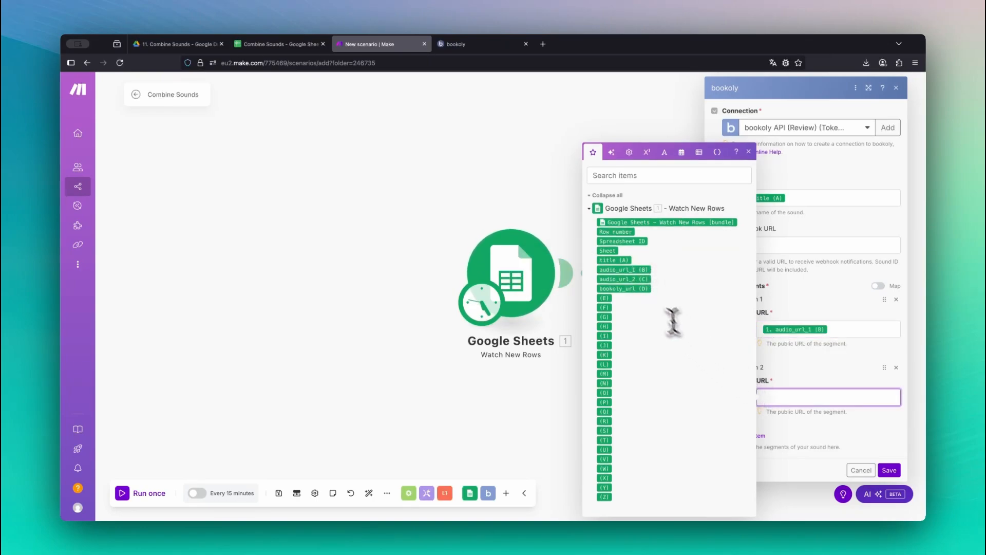
left_click(634, 279)
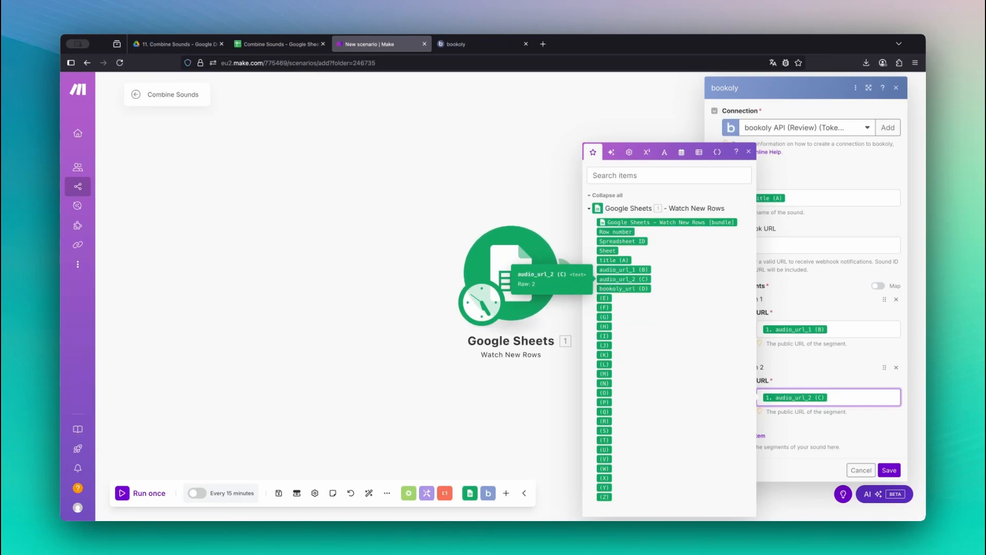
left_click_drag(634, 279, 793, 380)
left_click(889, 470)
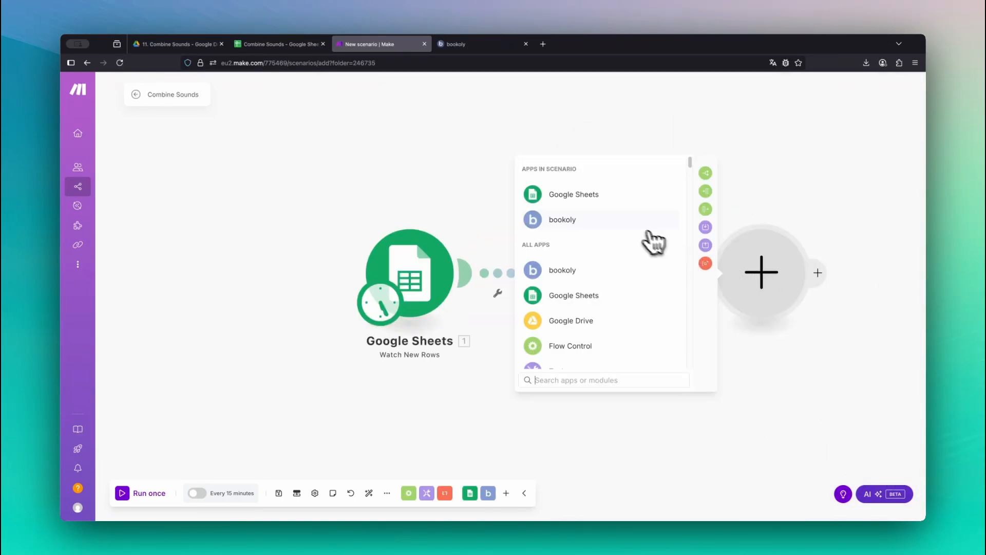
Add a bookoly Wait for Sound Generation module with its Sound ID mapped to the Combine Sounds ID, and save it.
left_click(649, 229)
left_click_drag(713, 204, 715, 337)
left_click(689, 311)
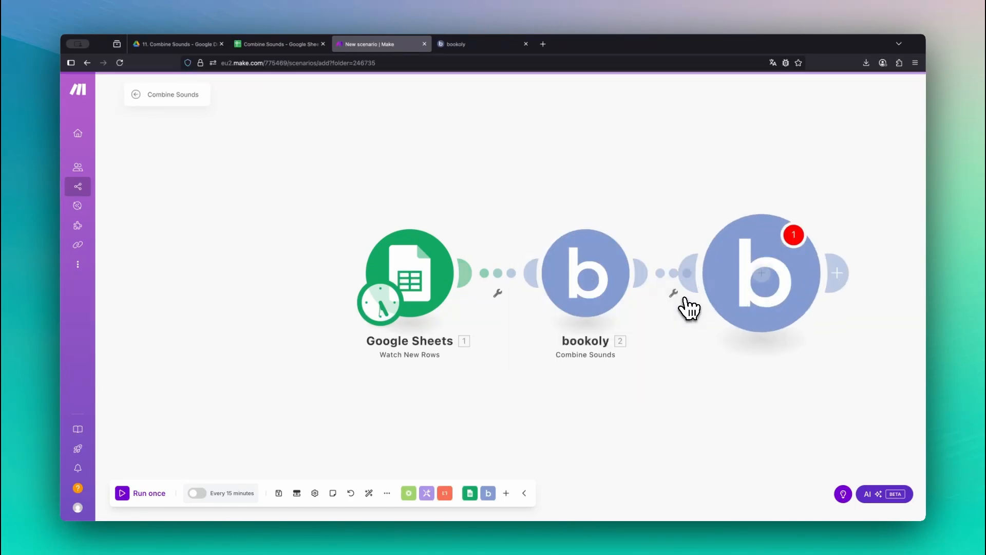
left_click(622, 304)
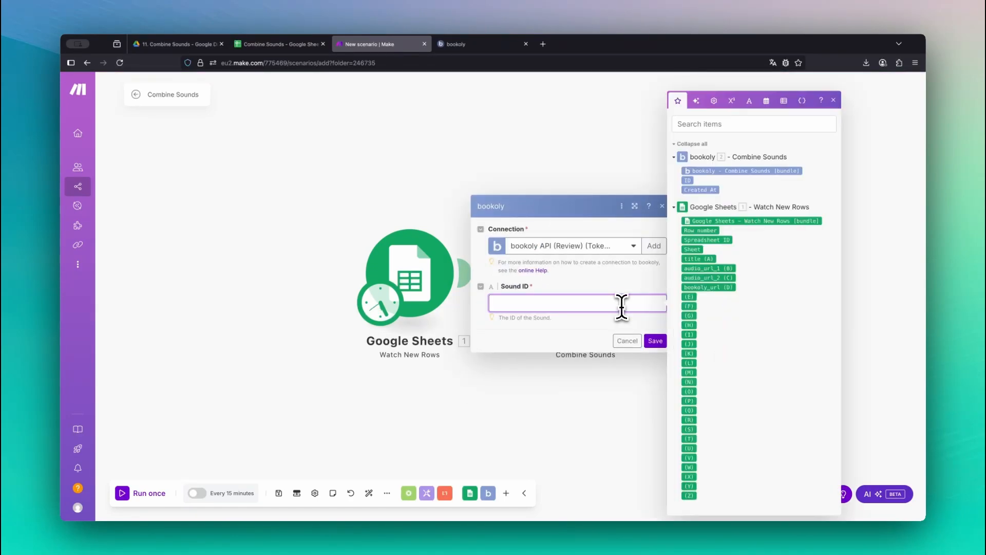
left_click(688, 180)
left_click(655, 340)
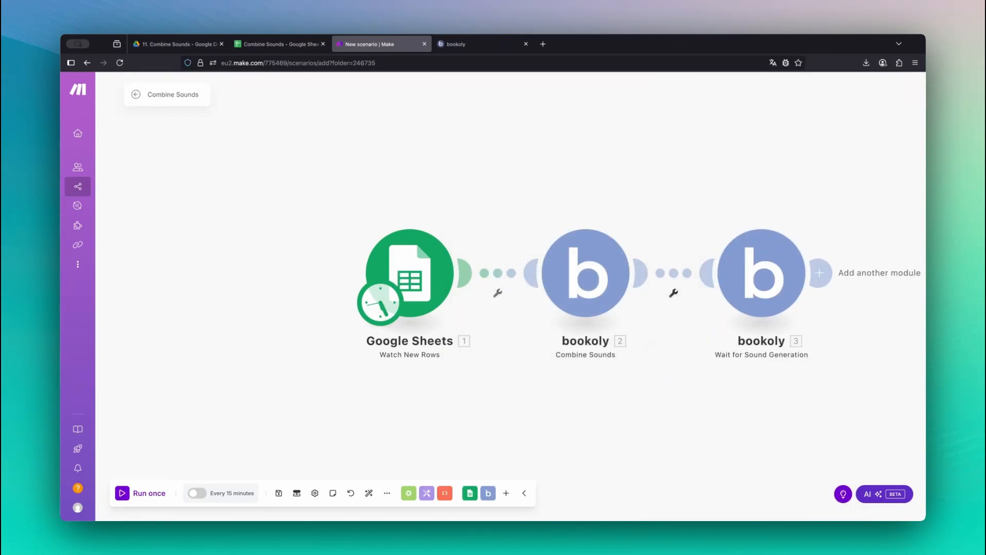
Add a Google Sheets Update a Row module for the Combine Sounds spreadsheet's Sounds sheet, mapping Row number from Watch New Rows.
left_click(819, 273)
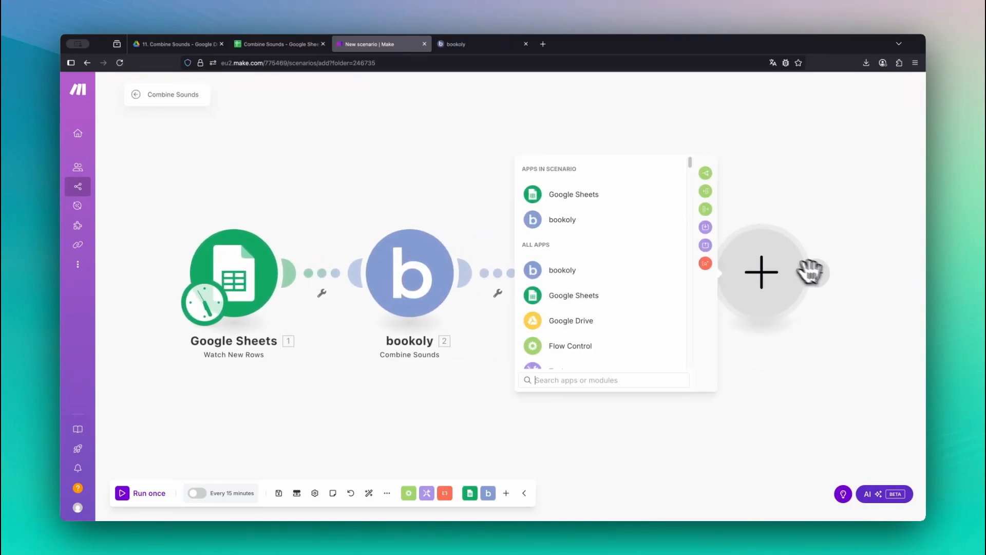
left_click(664, 204)
left_click(665, 273)
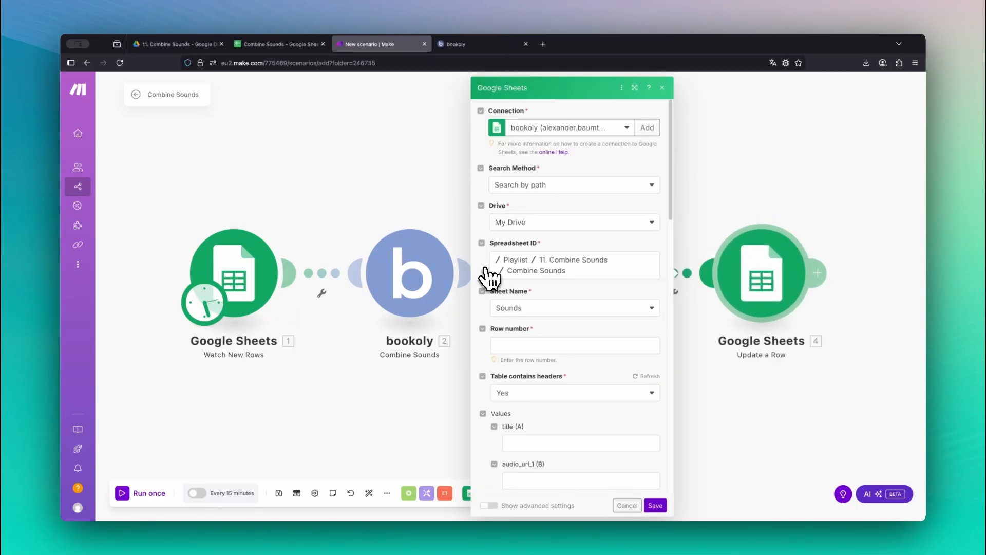
left_click(577, 345)
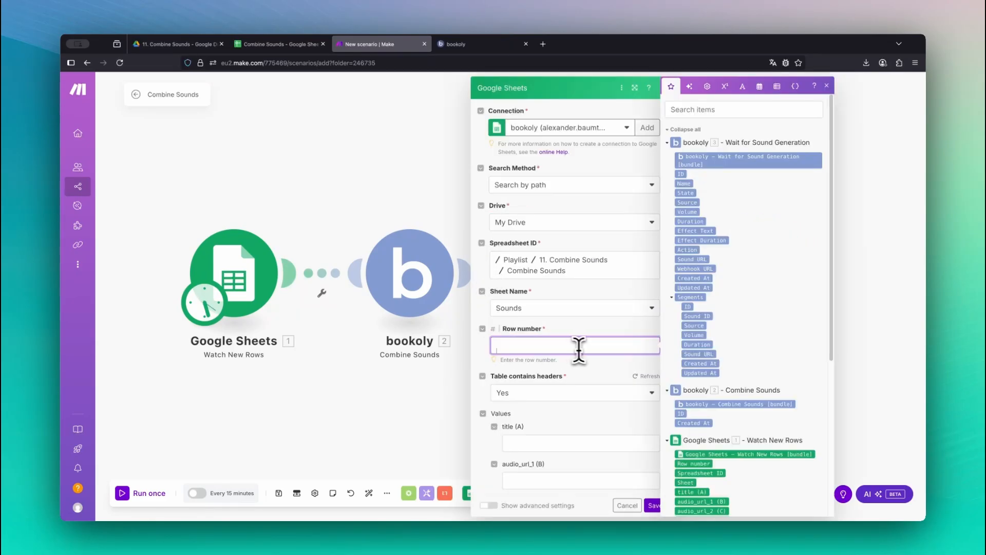
left_click(695, 463)
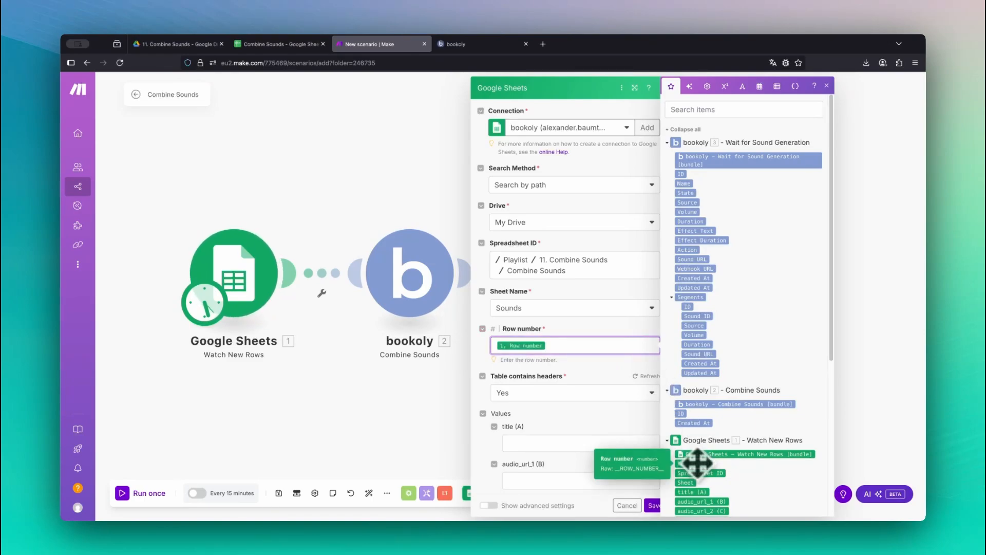
Map bookoly_url (D) to the Sound URL from Wait for Sound Generation and save the Update a Row module.
scroll(579, 467, "down", 2)
left_click(579, 467)
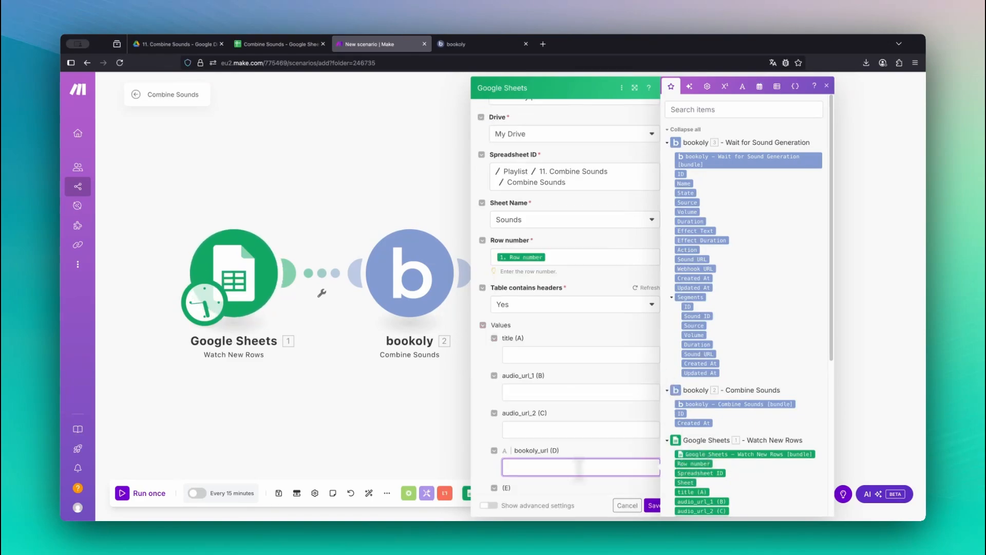
left_click(687, 259)
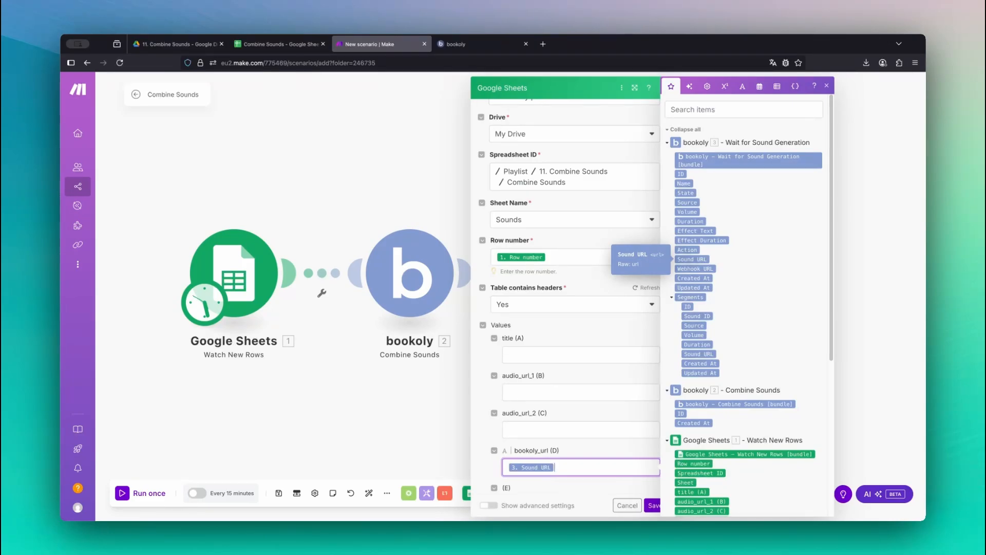
left_click(654, 505)
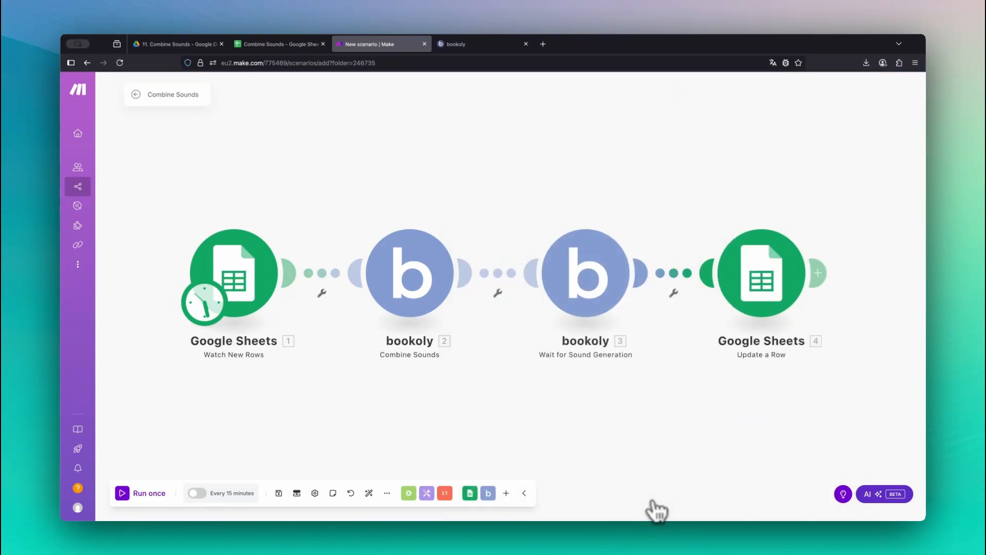
Auto-align the scenario's modules and save the scenario.
left_click(369, 494)
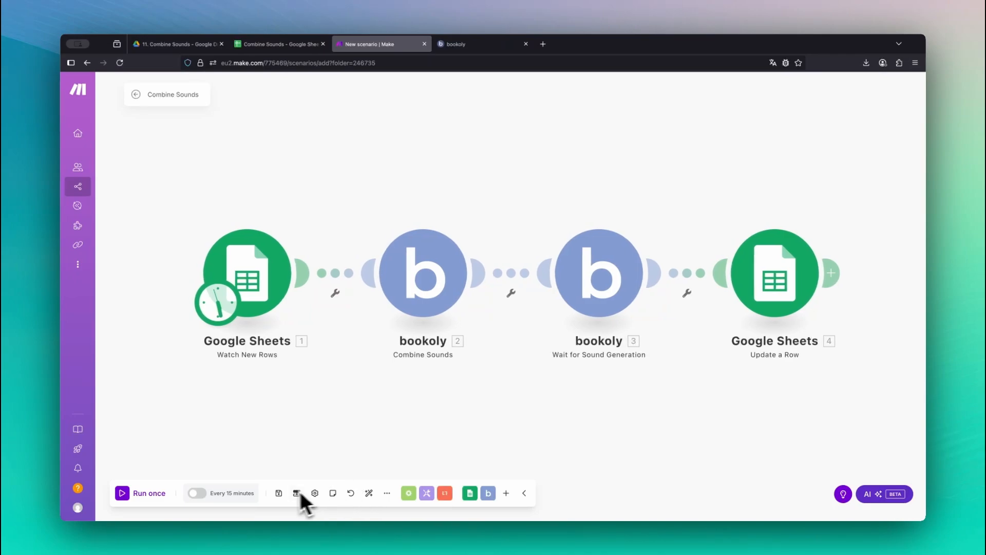
left_click(279, 493)
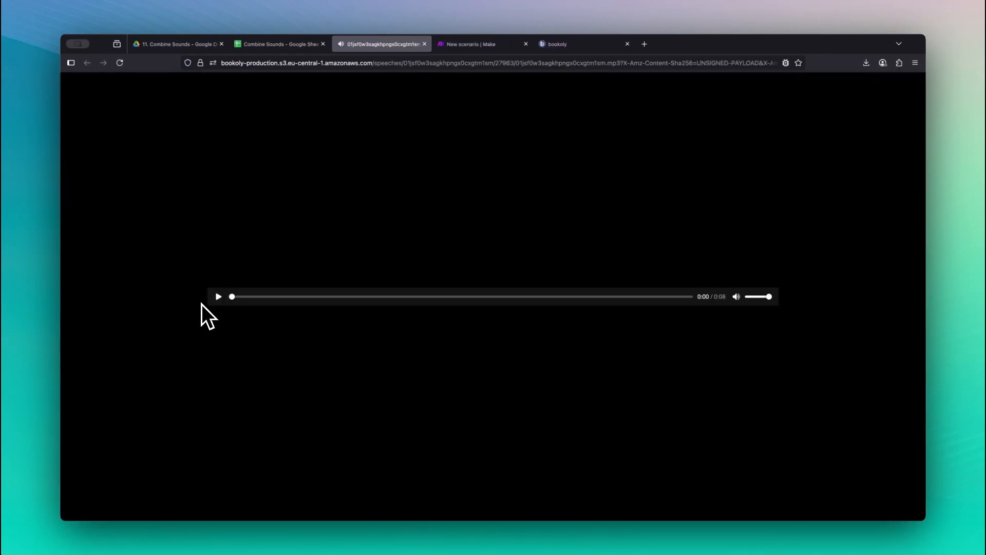
Play the two source audio files linked in the spreadsheet and close the player.
left_click(218, 297)
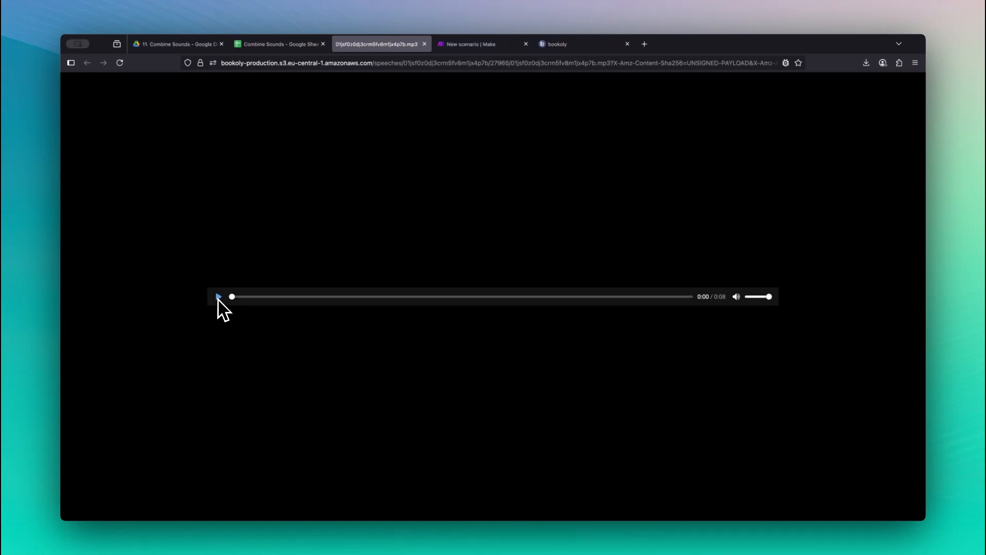
left_click(218, 297)
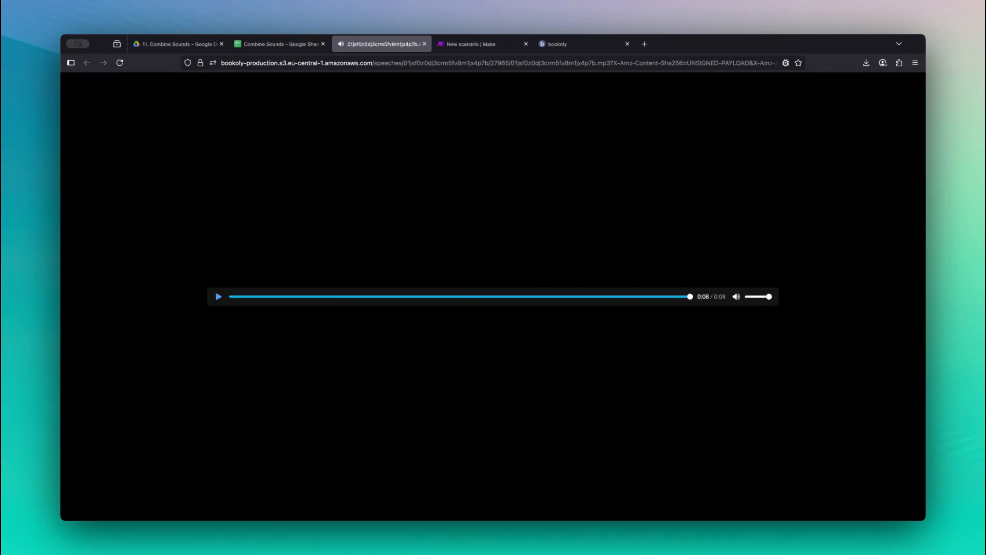
key("super+w")
Select the new row's title and audio URLs in A2:C2, then return to Make and run the scenario once.
left_click_drag(123, 161, 544, 165)
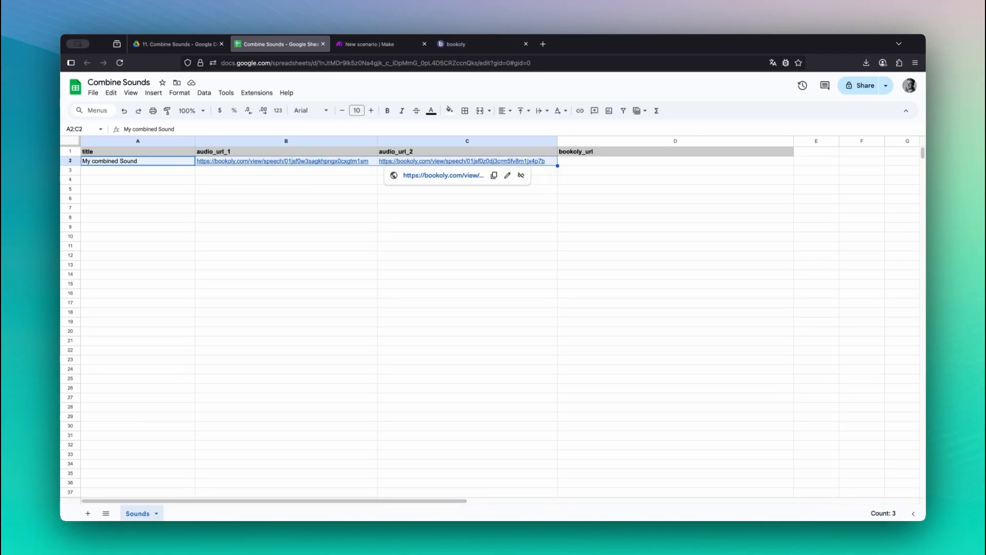
key("ctrl+Tab")
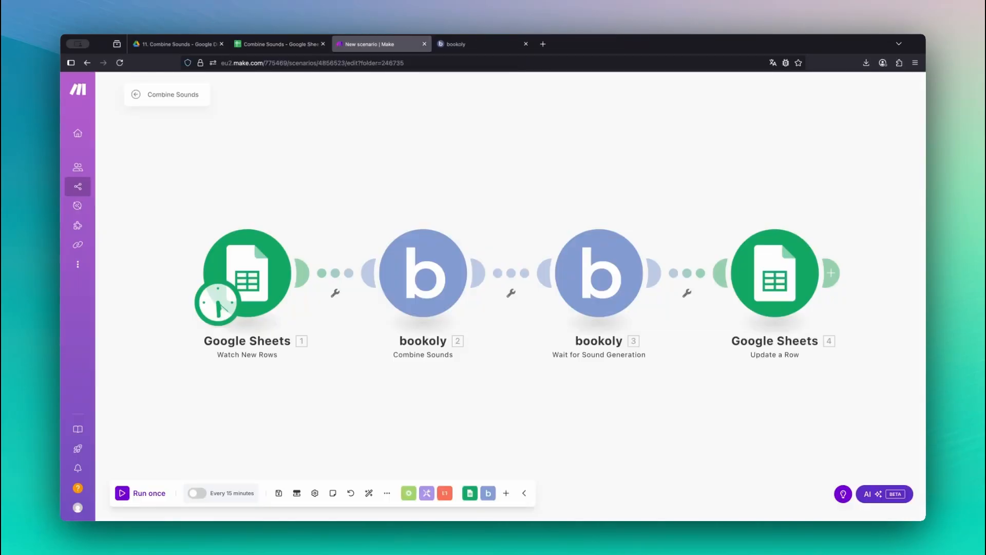
left_click(123, 493)
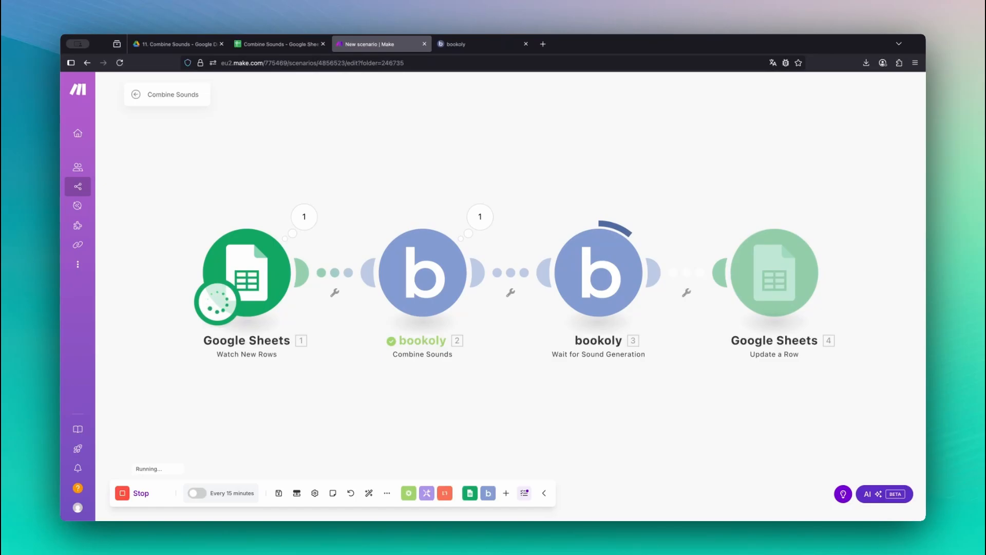
Check the bookoly_url result in the spreadsheet, then view "My combined Sound" in bookoly and play it.
key("ctrl+shift+Tab")
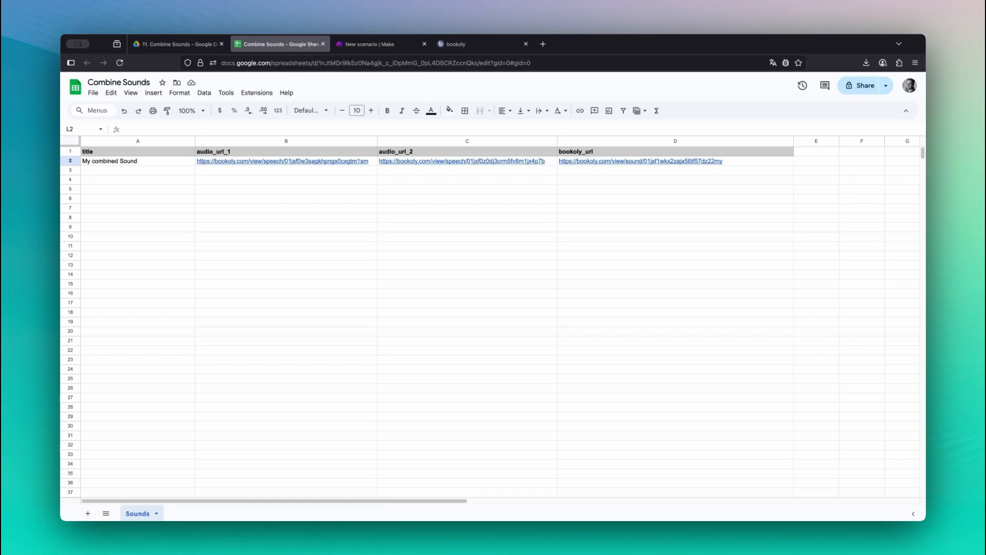
left_click(469, 45)
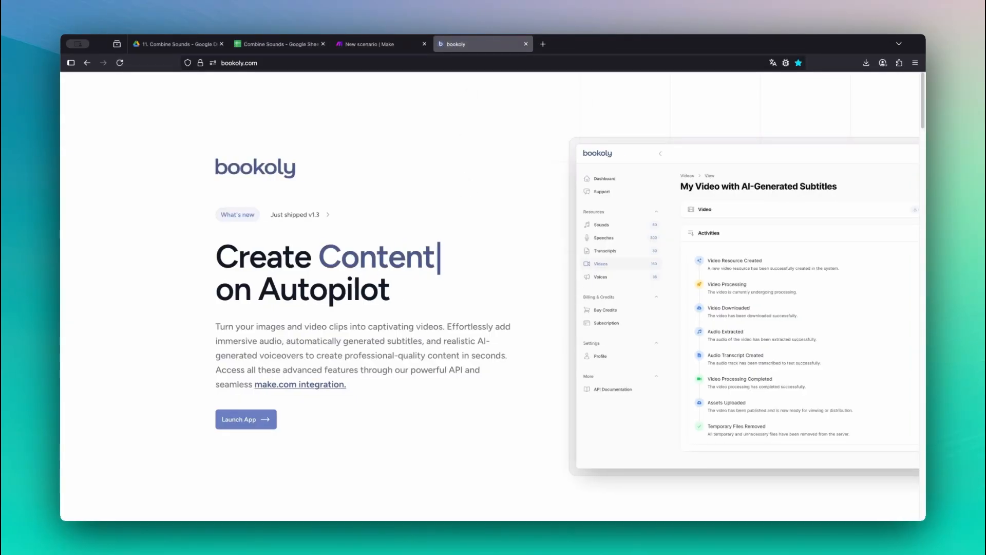
left_click_drag(177, 135, 306, 140)
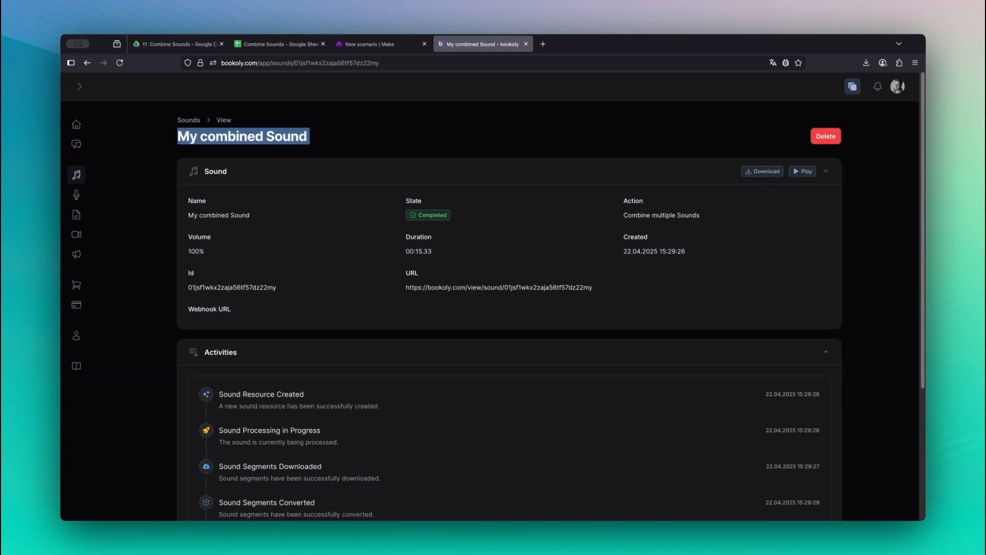
left_click(804, 175)
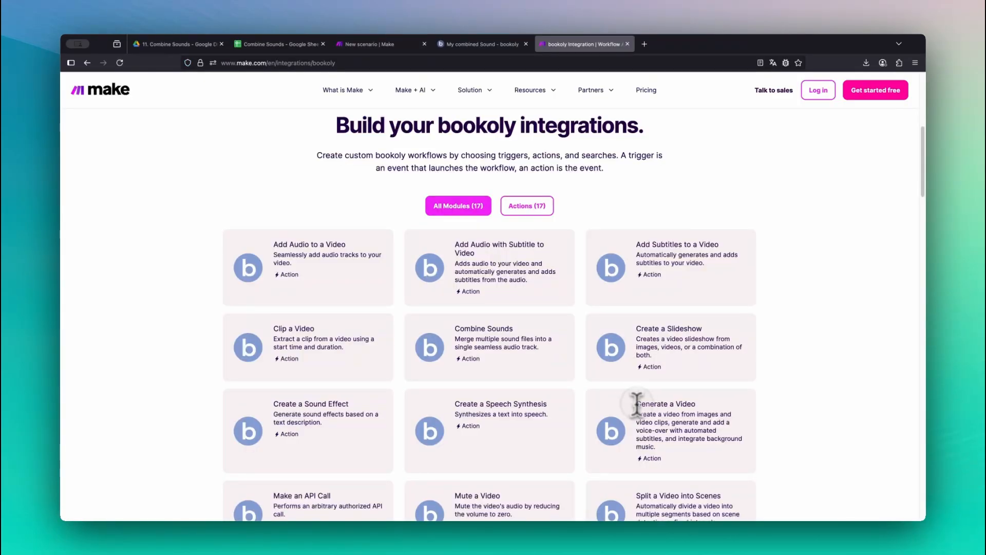
Highlight the Generate a Video module on Make's bookoly integration page.
left_click_drag(636, 403, 704, 404)
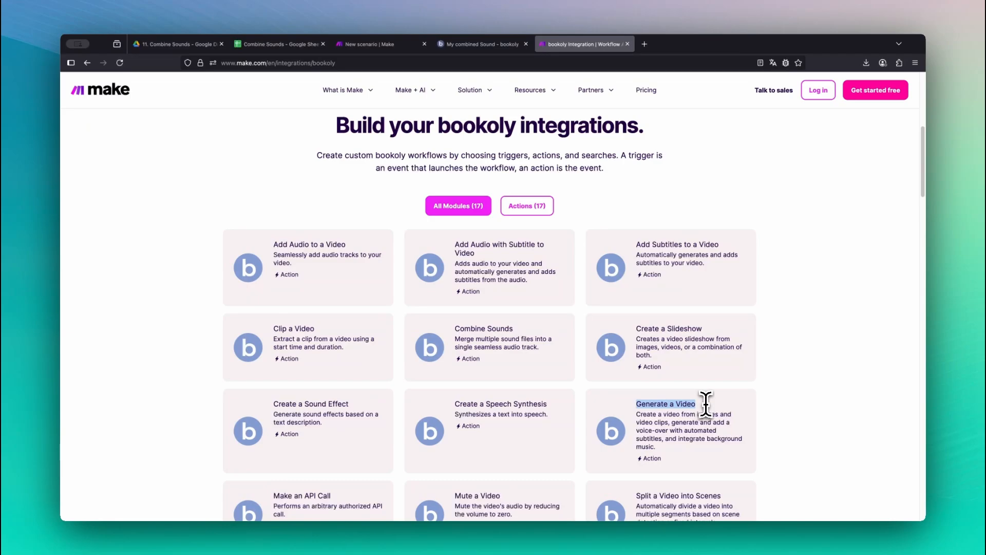